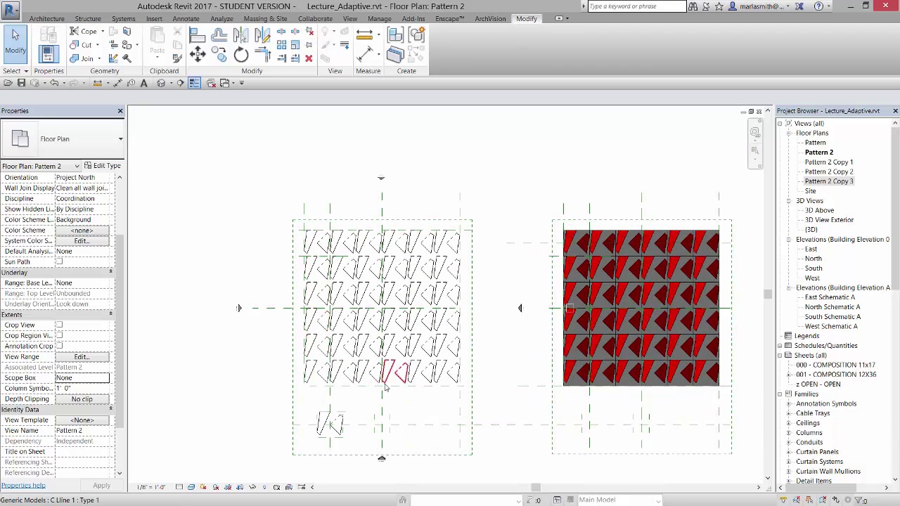
Step: Examine the tile pattern layouts in the Pattern 2 floor plan and the cropped Pattern 2 Copy 1 view
{"action": "scroll", "coordinate": [384, 386], "scroll_direction": "up", "scroll_amount": 1}
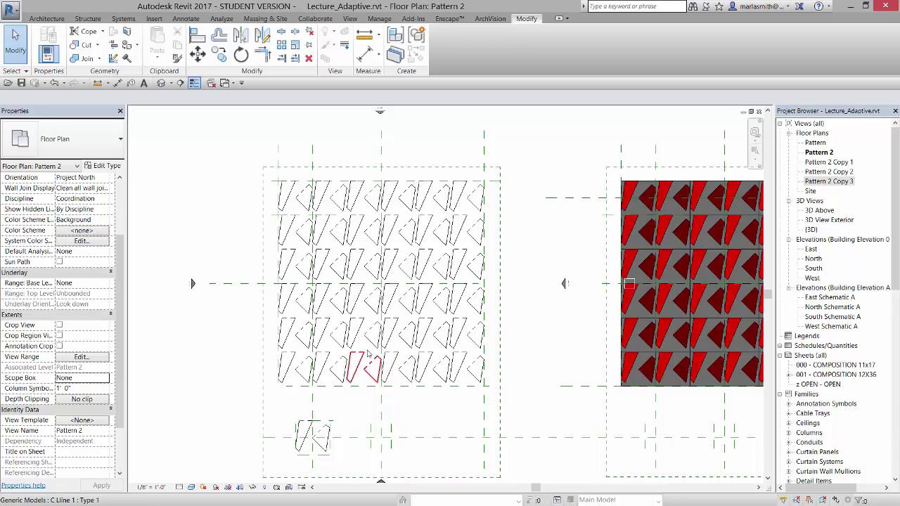
{"action": "scroll", "coordinate": [344, 341], "scroll_direction": "down", "scroll_amount": 1}
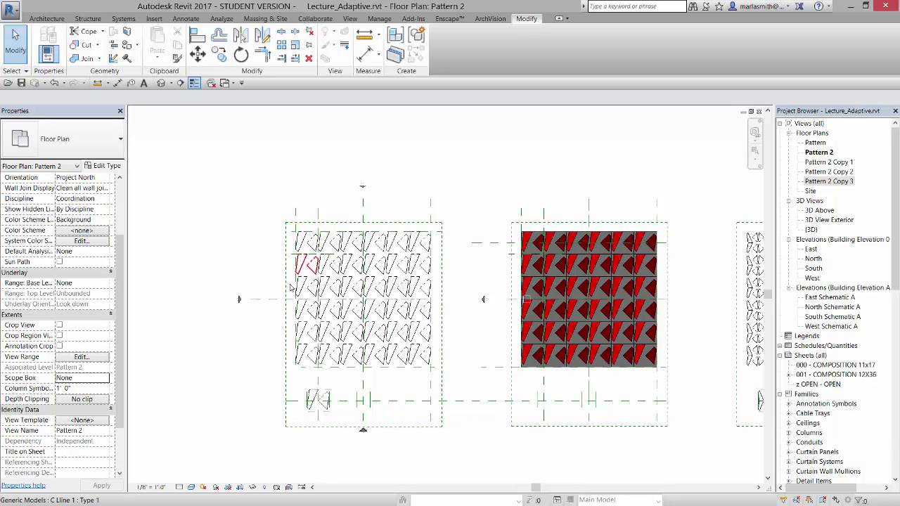
{"action": "scroll", "coordinate": [301, 296], "scroll_direction": "down", "scroll_amount": 1}
{"action": "scroll", "coordinate": [376, 341], "scroll_direction": "up", "scroll_amount": 1}
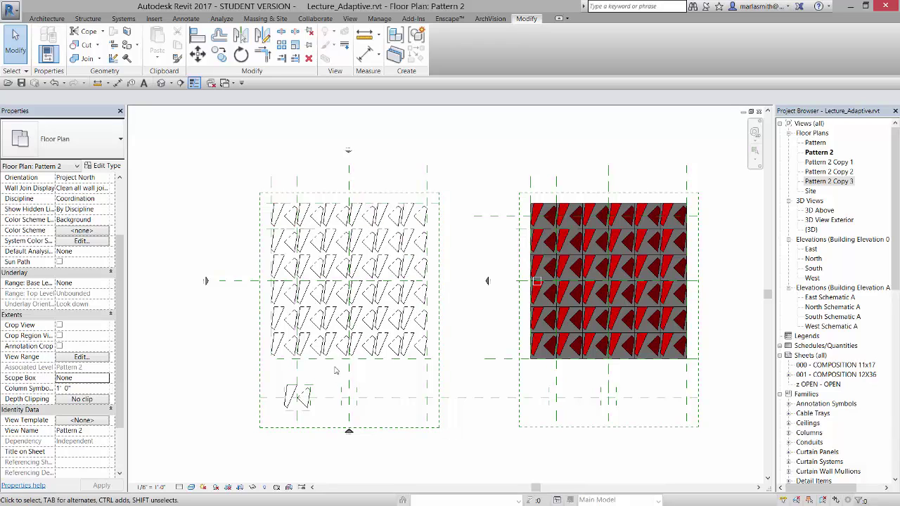
{"action": "scroll", "coordinate": [317, 283], "scroll_direction": "down", "scroll_amount": 1}
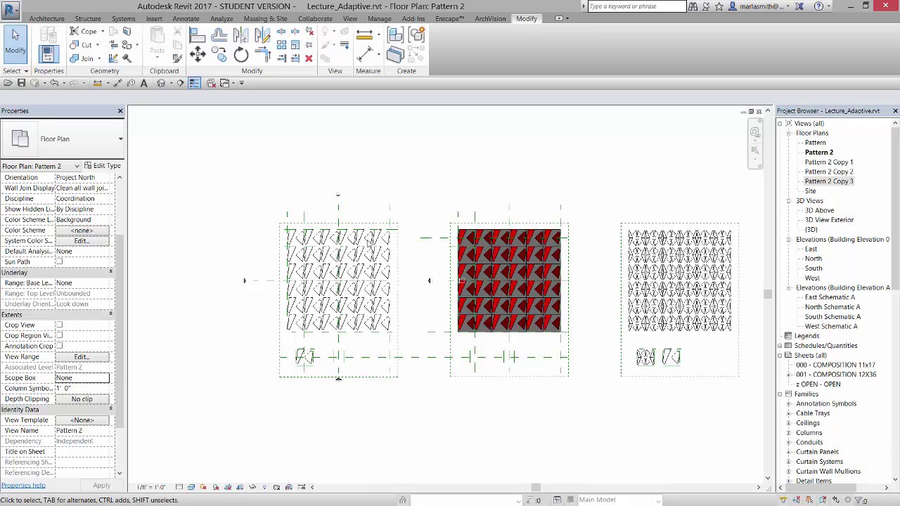
{"action": "double_click", "coordinate": [819, 162]}
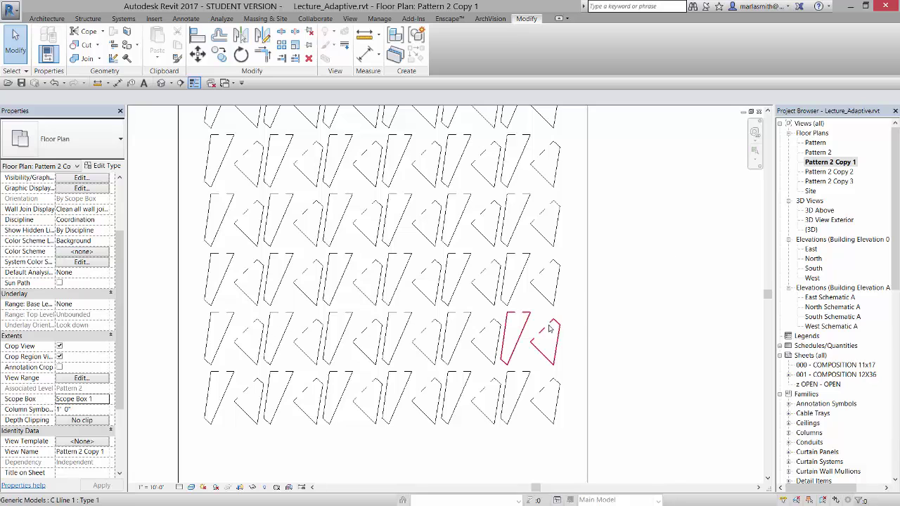
{"action": "scroll", "coordinate": [549, 328], "scroll_direction": "down", "scroll_amount": 3}
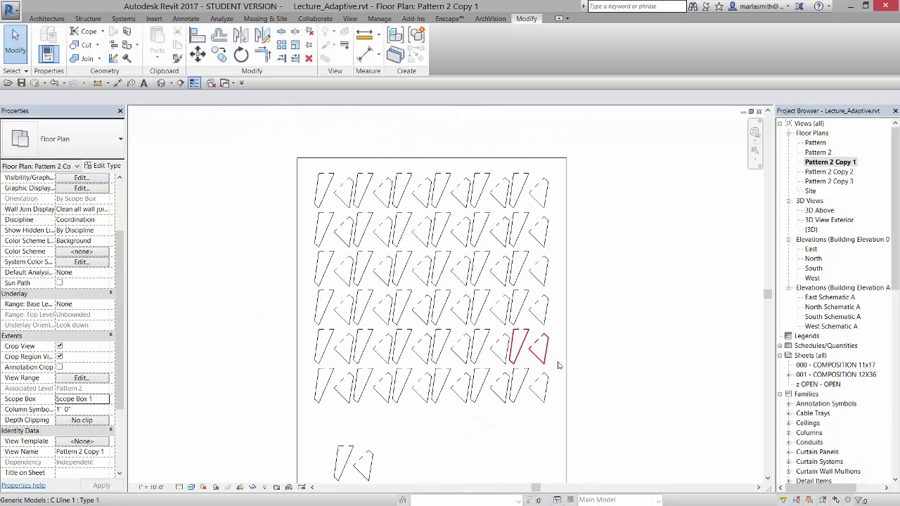
Step: Return to the Pattern 2 floor plan and duplicate it without detailing
{"action": "double_click", "coordinate": [817, 153]}
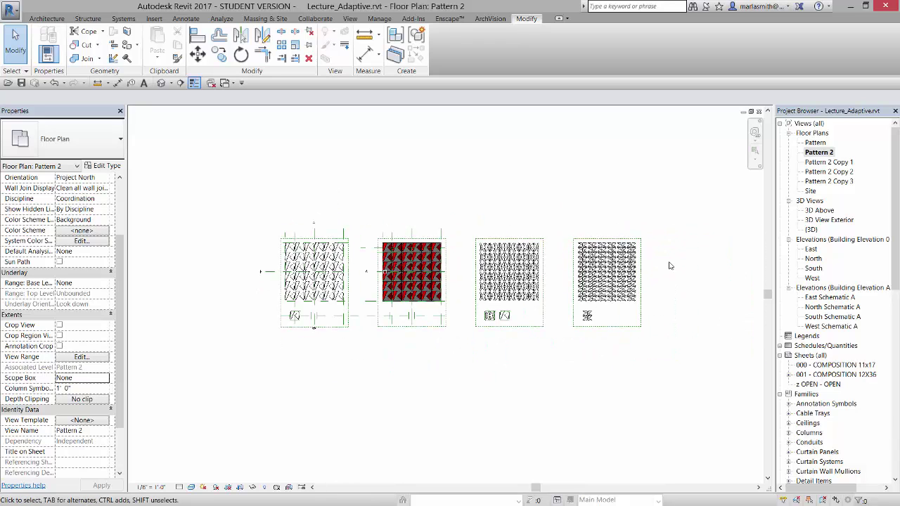
{"action": "scroll", "coordinate": [629, 264], "scroll_direction": "up", "scroll_amount": 1}
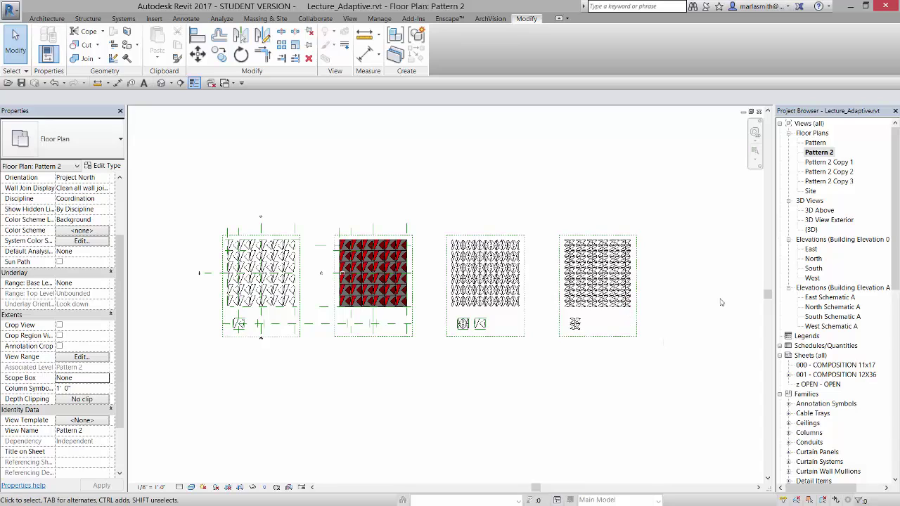
{"action": "right_click", "coordinate": [821, 153]}
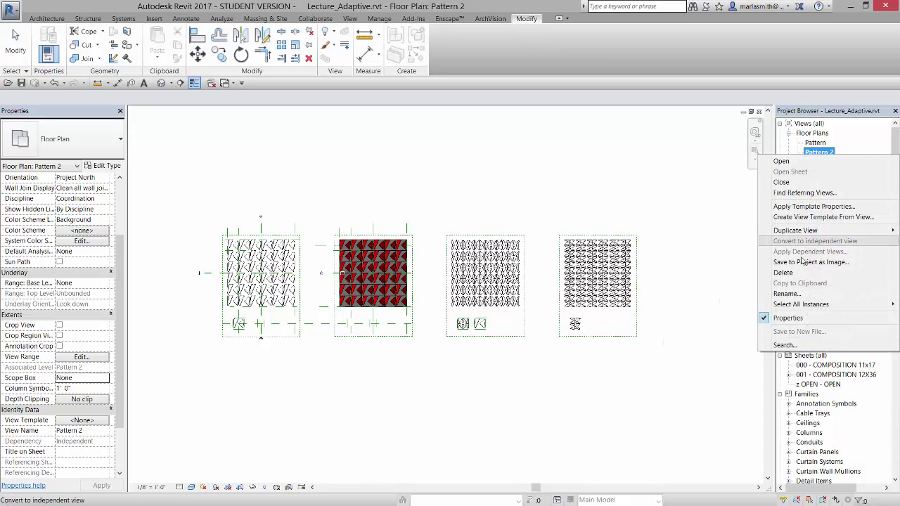
{"action": "mouse_move", "coordinate": [798, 231]}
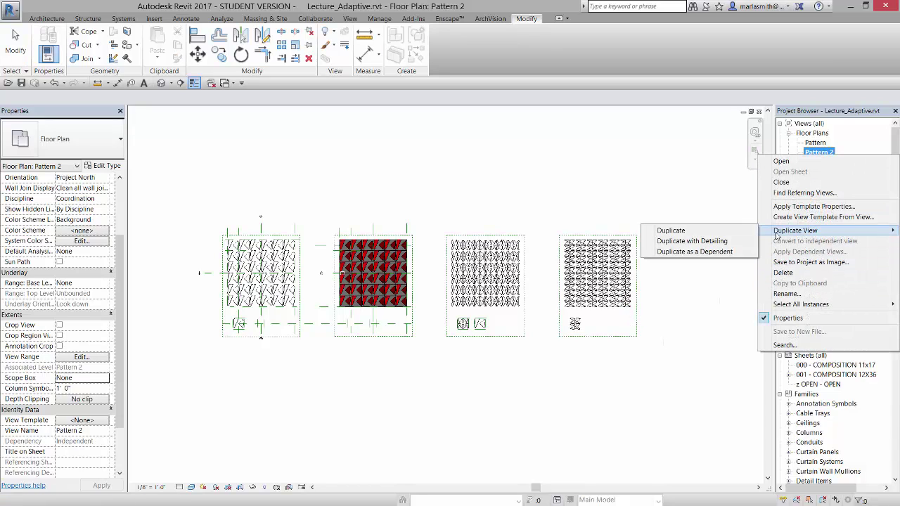
{"action": "left_click", "coordinate": [722, 234]}
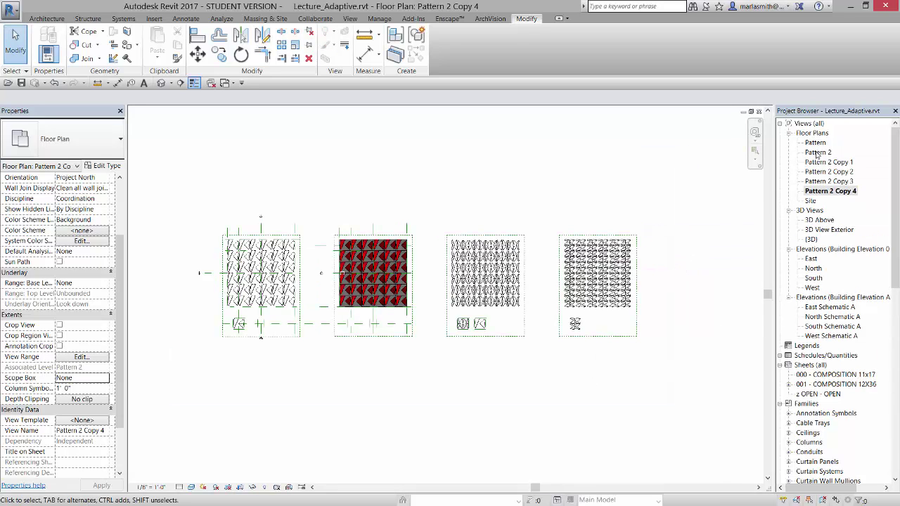
Step: Identify the scope box around the last pattern panel and assign Scope Box 5 to the Pattern 2 Copy 4 view
{"action": "left_click", "coordinate": [635, 336]}
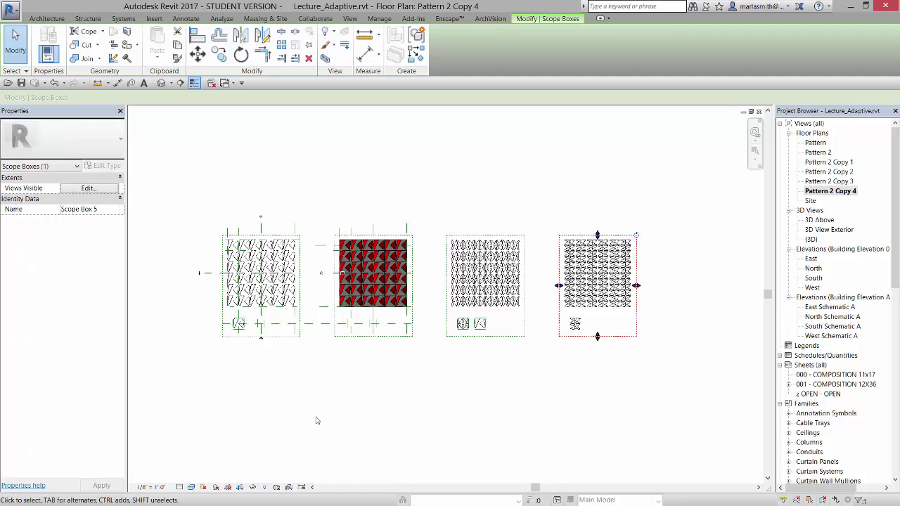
{"action": "left_click", "coordinate": [540, 367]}
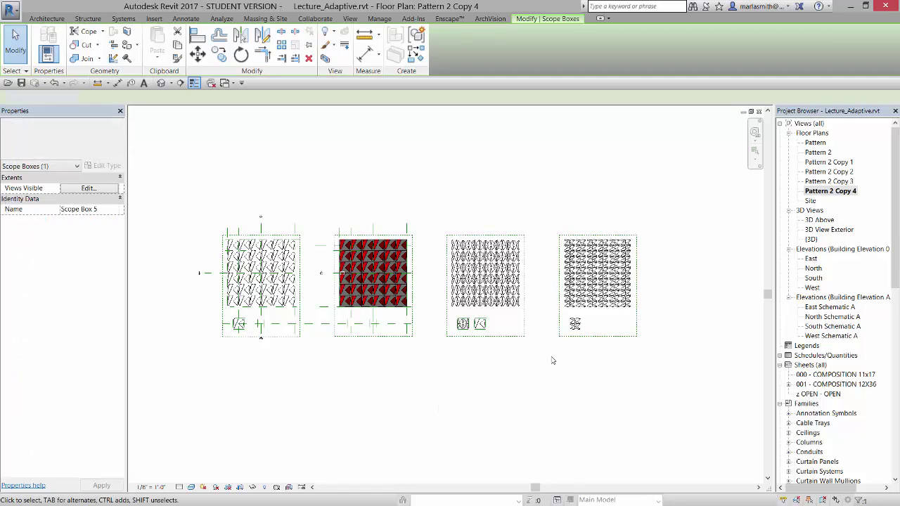
{"action": "scroll", "coordinate": [74, 410], "scroll_direction": "down", "scroll_amount": 3}
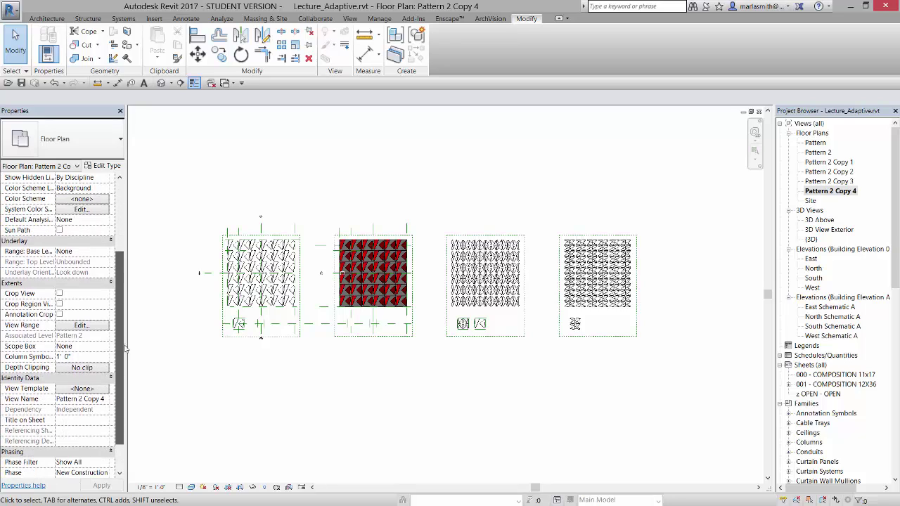
{"action": "left_click", "coordinate": [94, 347]}
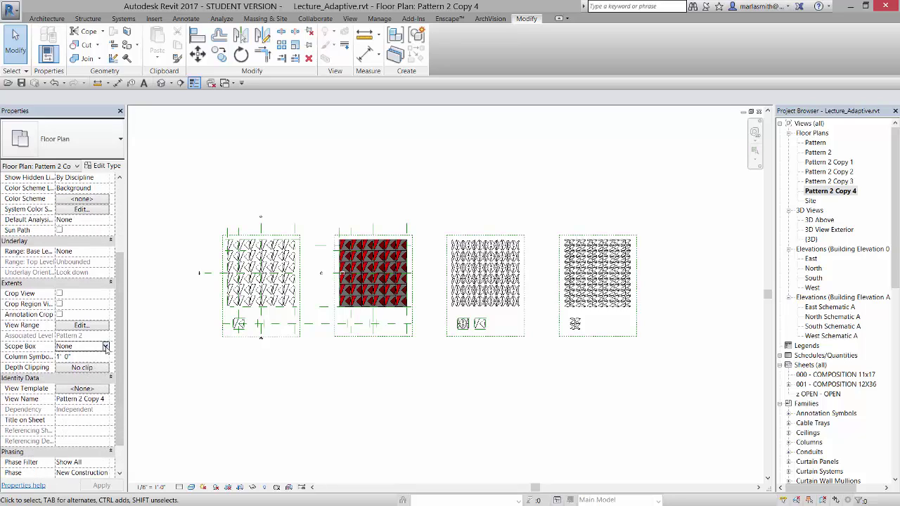
{"action": "left_click", "coordinate": [104, 347]}
{"action": "left_click", "coordinate": [77, 392]}
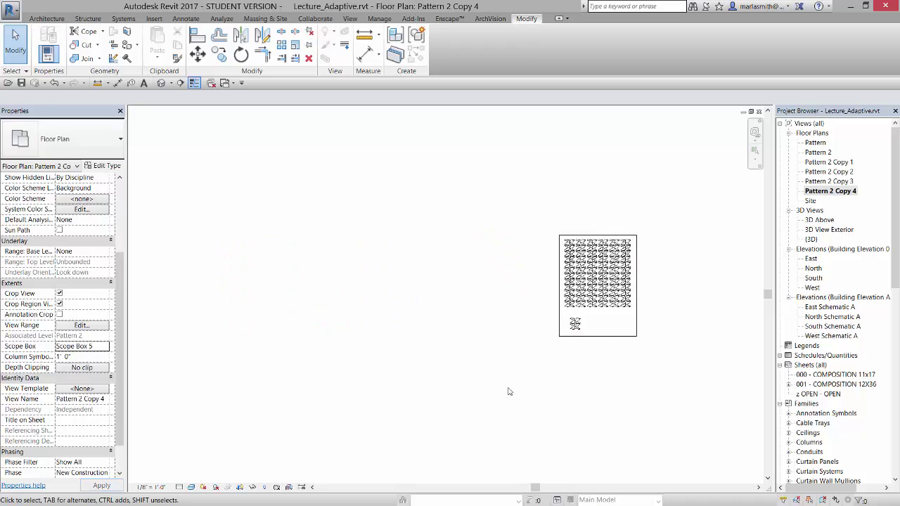
{"action": "scroll", "coordinate": [661, 303], "scroll_direction": "up", "scroll_amount": 2}
{"action": "scroll", "coordinate": [661, 303], "scroll_direction": "up", "scroll_amount": 2}
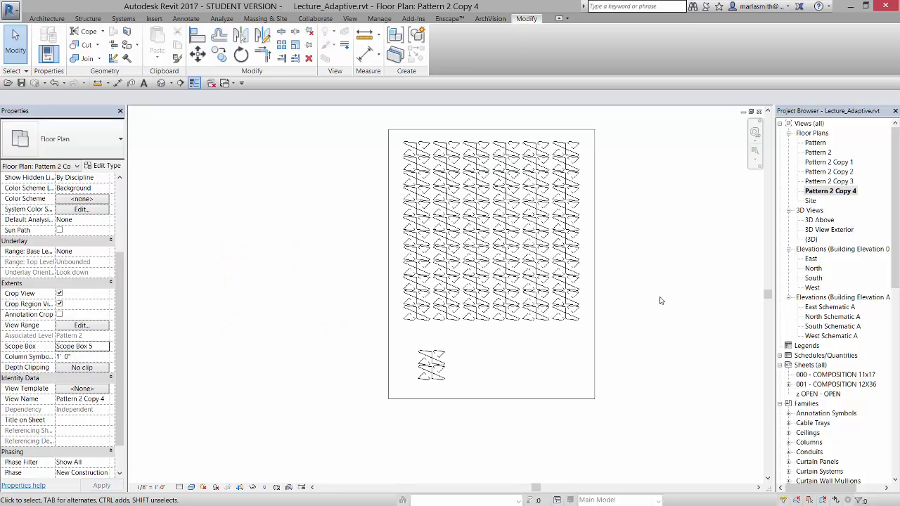
{"action": "scroll", "coordinate": [659, 300], "scroll_direction": "up", "scroll_amount": 1}
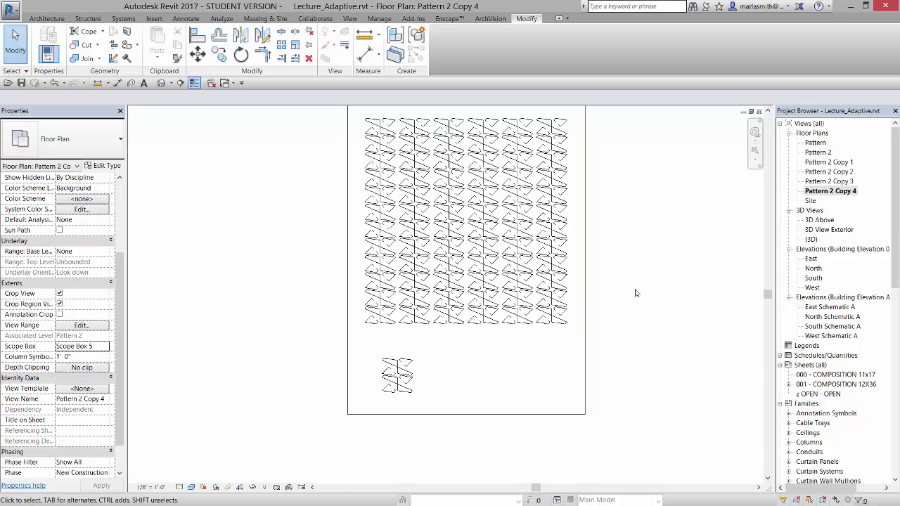
{"action": "scroll", "coordinate": [636, 292], "scroll_direction": "down", "scroll_amount": 1}
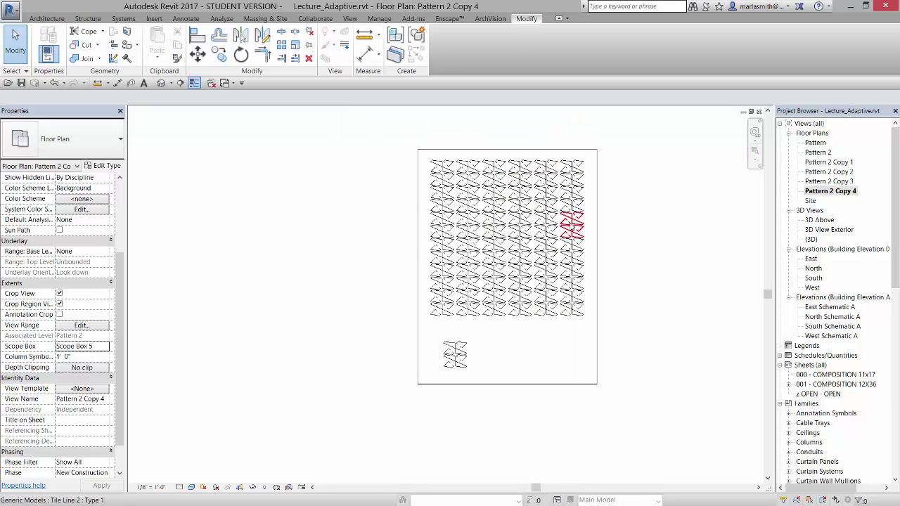
{"action": "scroll", "coordinate": [561, 180], "scroll_direction": "up", "scroll_amount": 2}
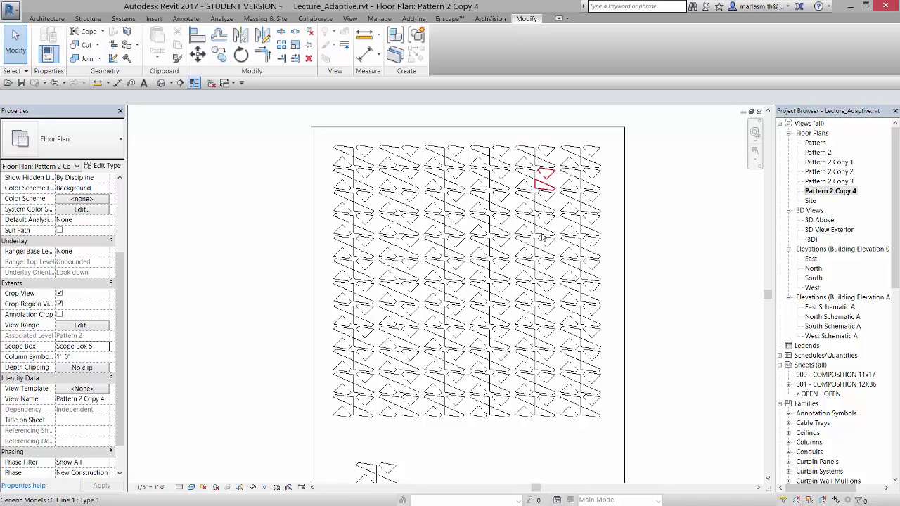
{"action": "scroll", "coordinate": [481, 291], "scroll_direction": "down", "scroll_amount": 1}
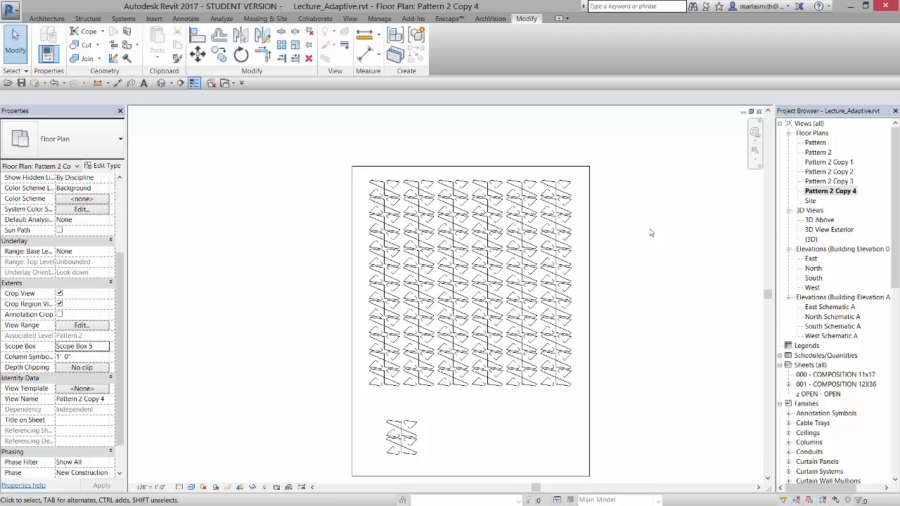
Step: Open the Pattern 2 Copy 1 floor plan and start a DWG export of it without saving the project
{"action": "double_click", "coordinate": [810, 163]}
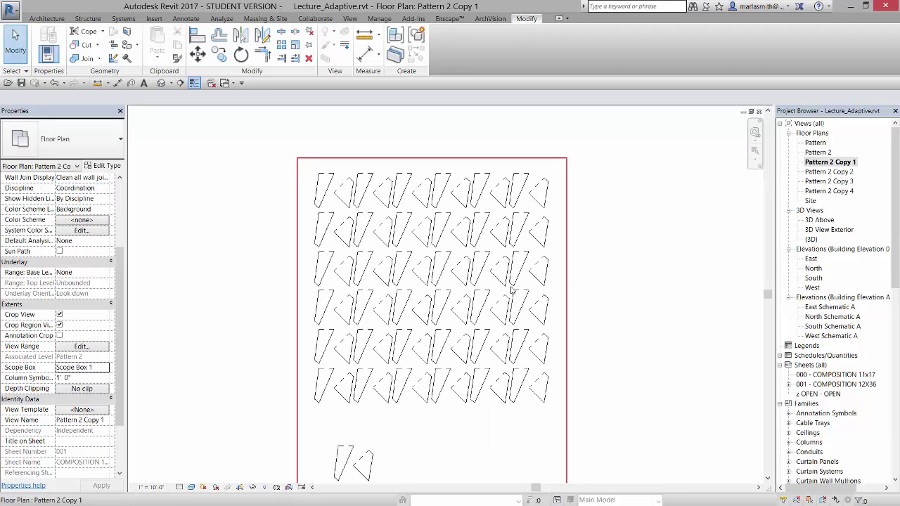
{"action": "scroll", "coordinate": [418, 189], "scroll_direction": "down", "scroll_amount": 1}
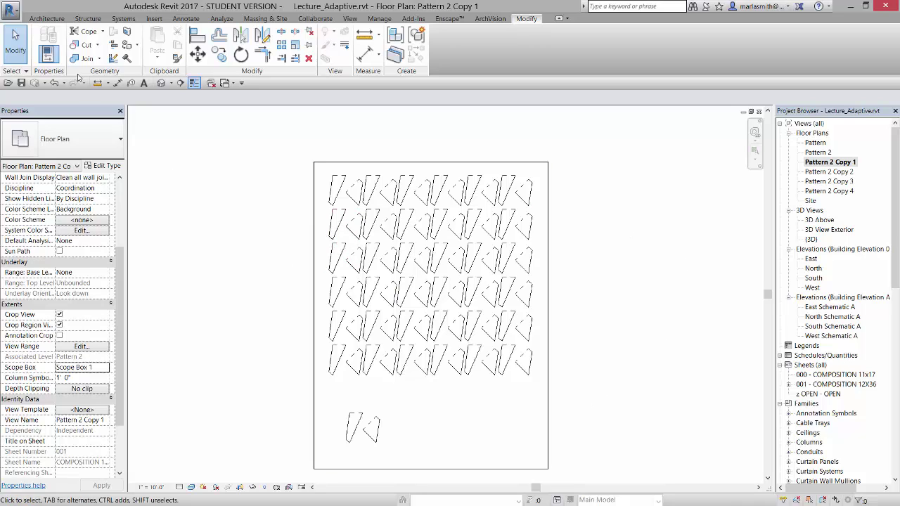
{"action": "left_click", "coordinate": [13, 12]}
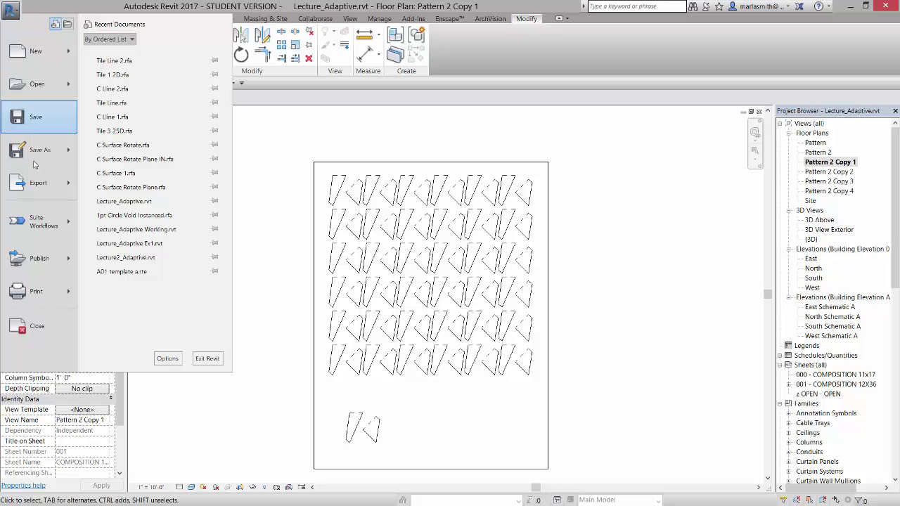
{"action": "mouse_move", "coordinate": [32, 184]}
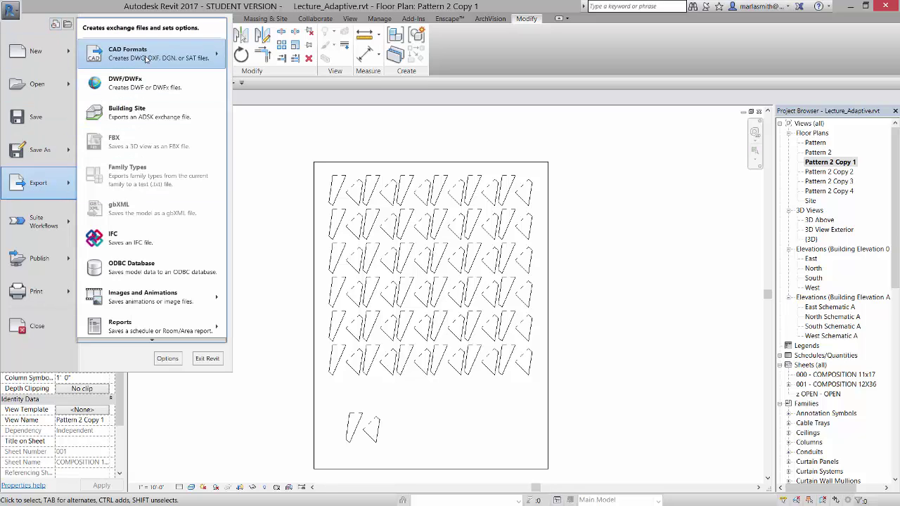
{"action": "mouse_move", "coordinate": [145, 59]}
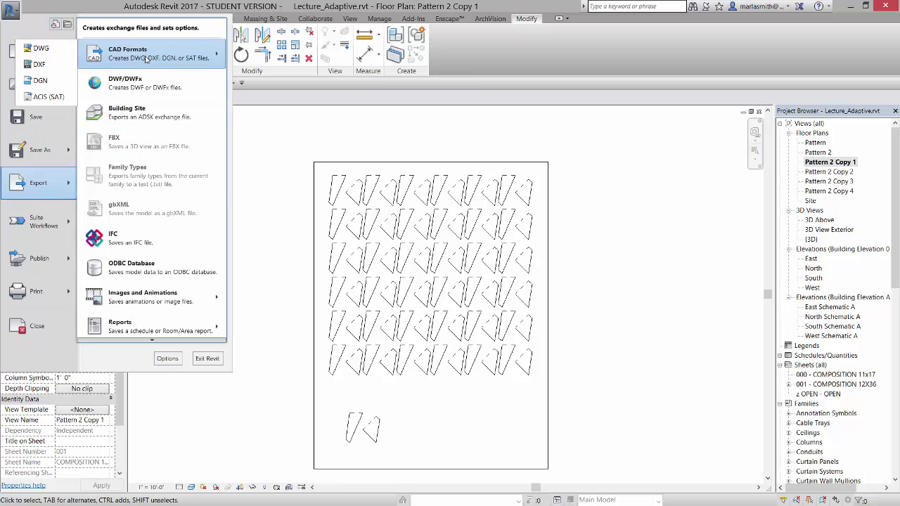
{"action": "left_click", "coordinate": [43, 49]}
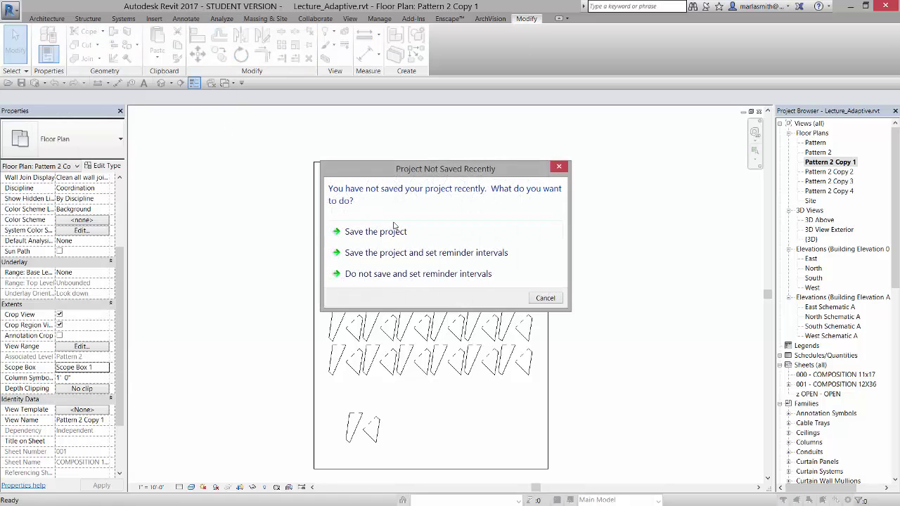
{"action": "left_click", "coordinate": [553, 301]}
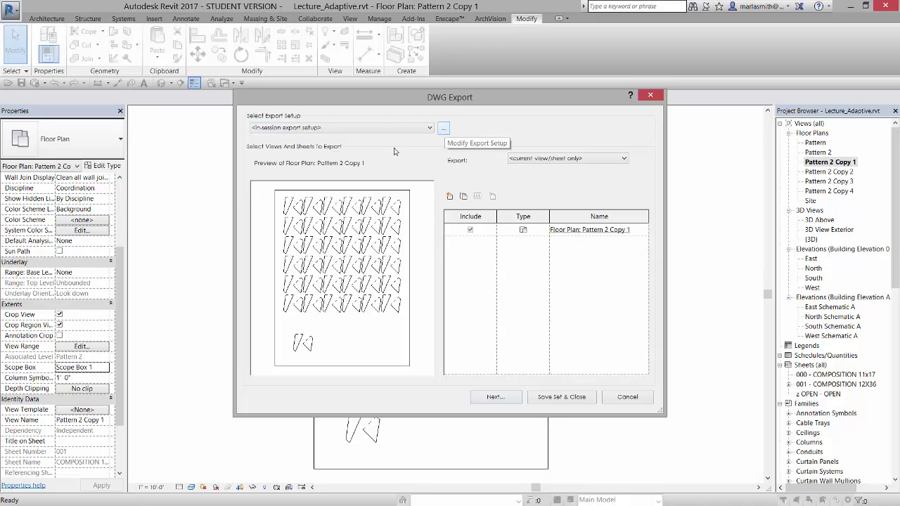
Step: Set the export layer options in the DWG export setup to export all properties BYLAYER and create new layers for overrides
{"action": "left_click", "coordinate": [445, 128]}
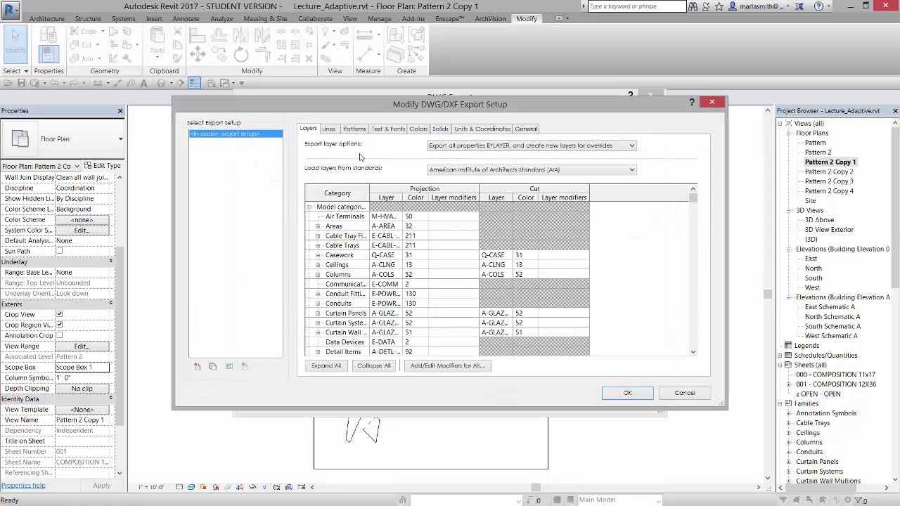
{"action": "left_click", "coordinate": [628, 147]}
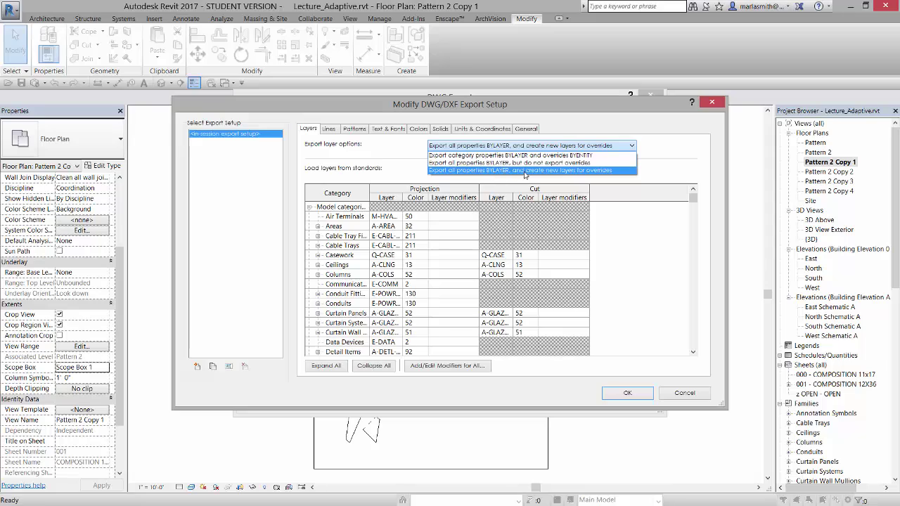
{"action": "left_click", "coordinate": [598, 171]}
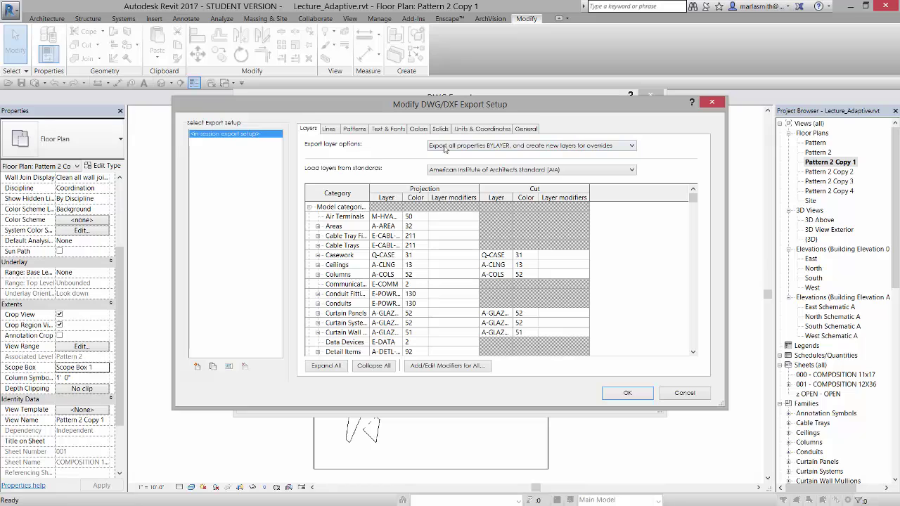
{"action": "left_click", "coordinate": [627, 393]}
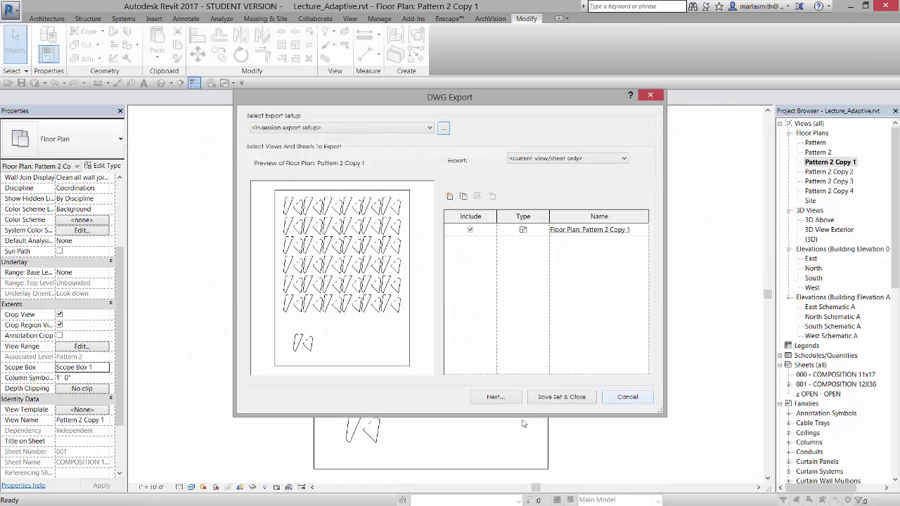
Step: Export the view to the Working folder as AutoCAD 2013 DWG "Lecture_Adaptive - Floor Plan - Pattern 2 Copy 1", replacing the existing file
{"action": "left_click", "coordinate": [495, 397]}
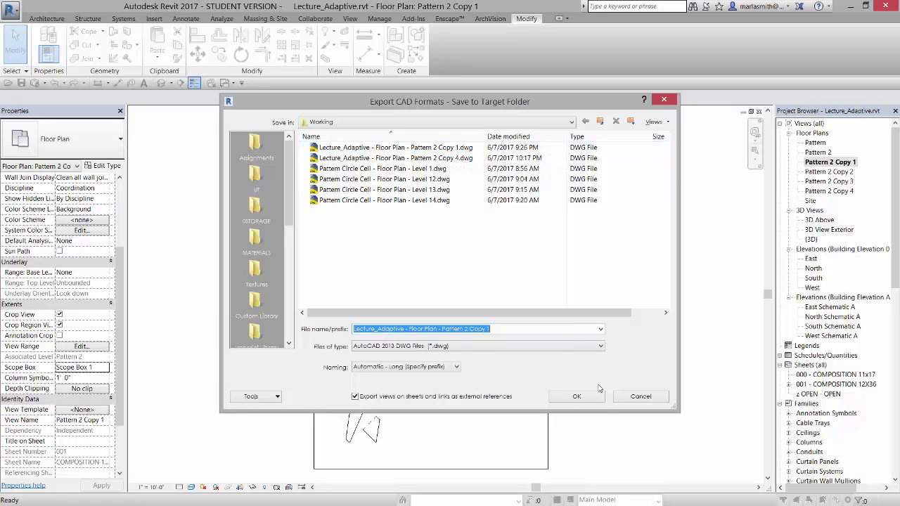
{"action": "left_click", "coordinate": [576, 396]}
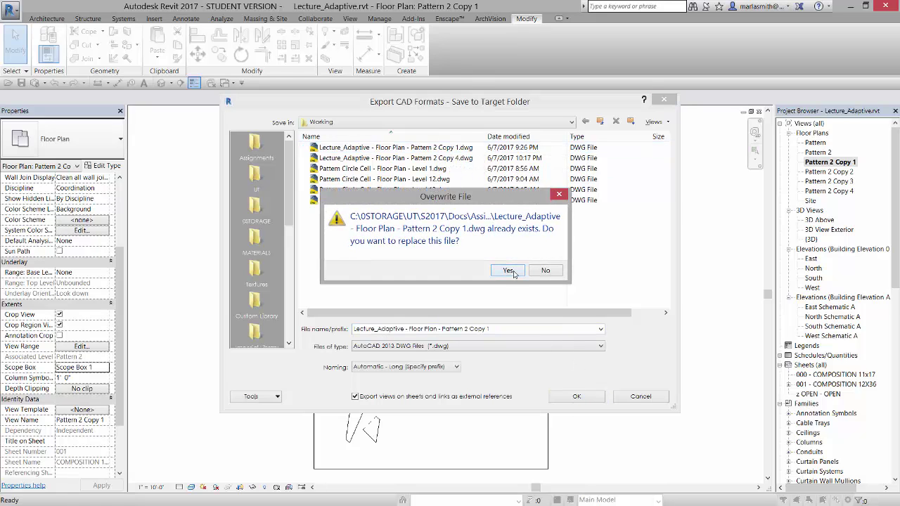
{"action": "left_click", "coordinate": [514, 273]}
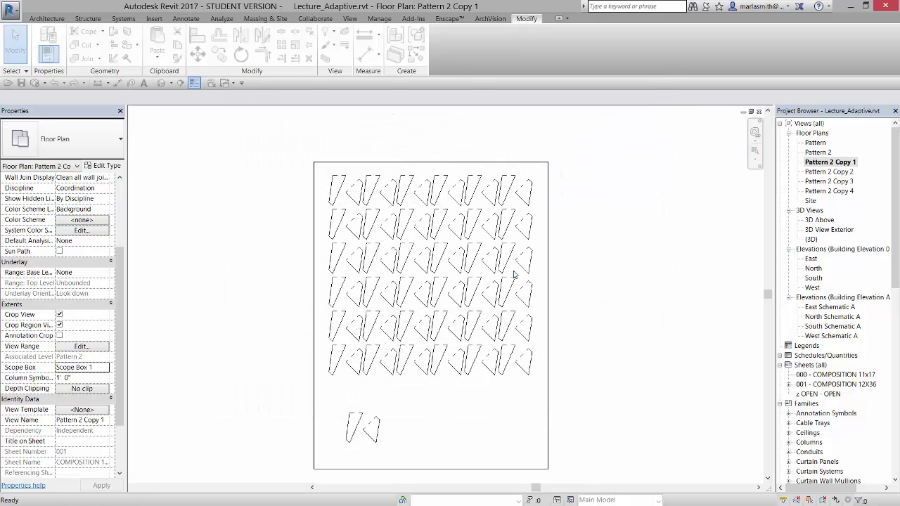
Step: Minimize Revit, switch to AutoCAD Architecture 2017 and bring up the file selection for opening an existing drawing
{"action": "left_click", "coordinate": [850, 7]}
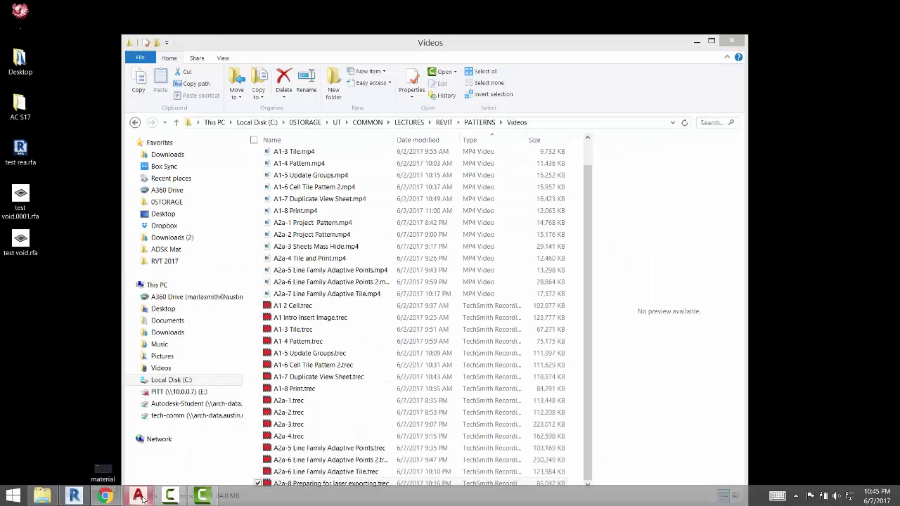
{"action": "left_click", "coordinate": [137, 496]}
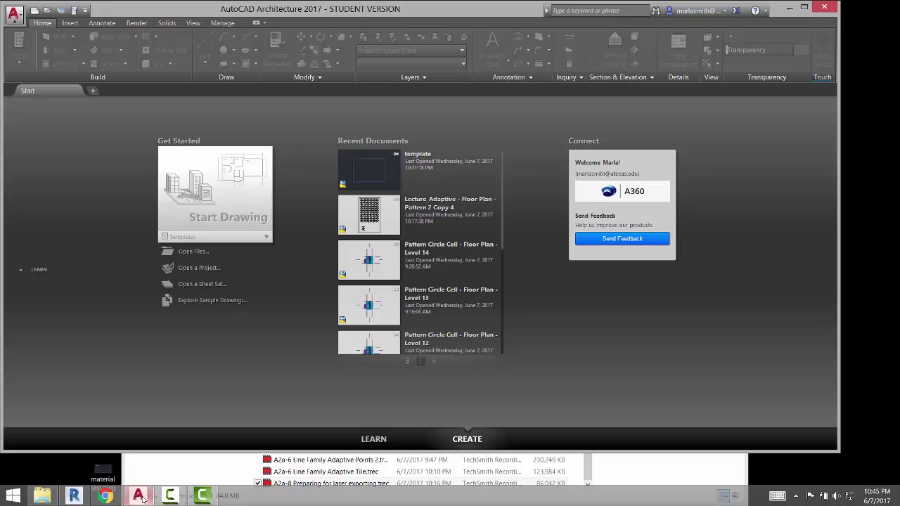
{"action": "left_click", "coordinate": [48, 10]}
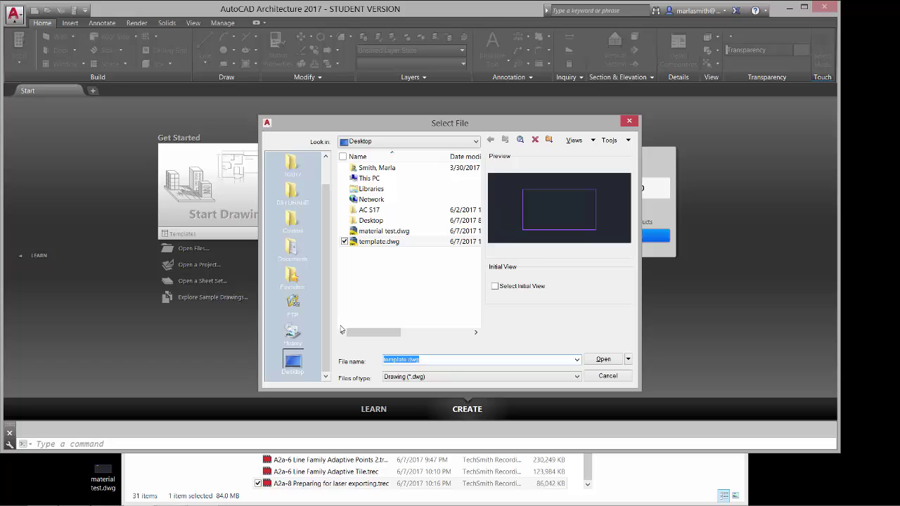
{"action": "left_click", "coordinate": [607, 376]}
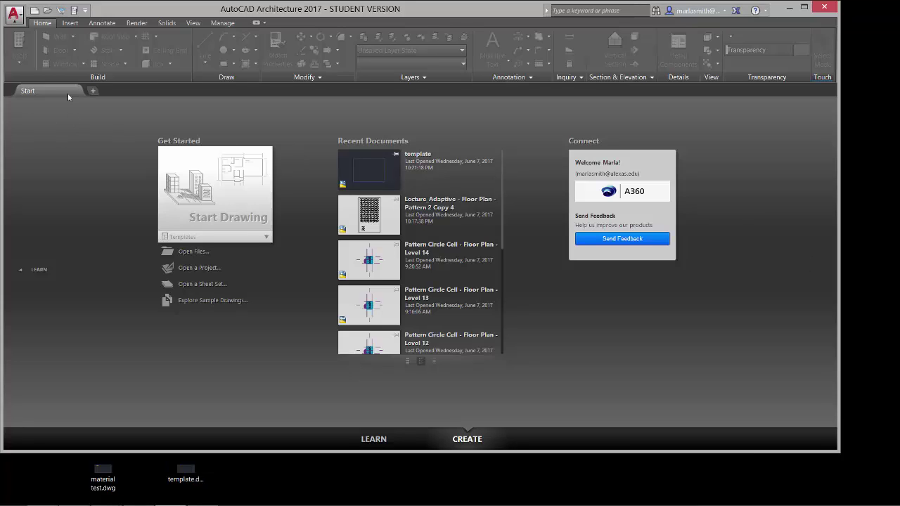
{"action": "left_click", "coordinate": [16, 14]}
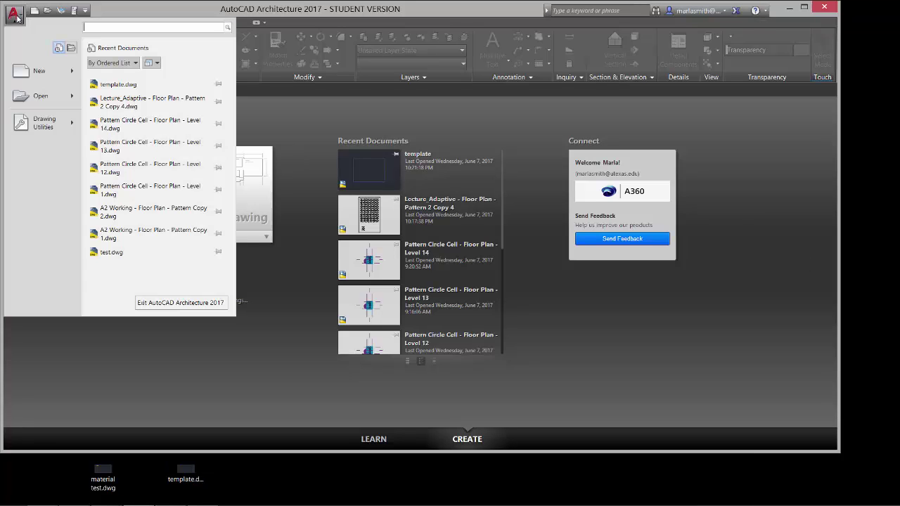
{"action": "left_click", "coordinate": [30, 99]}
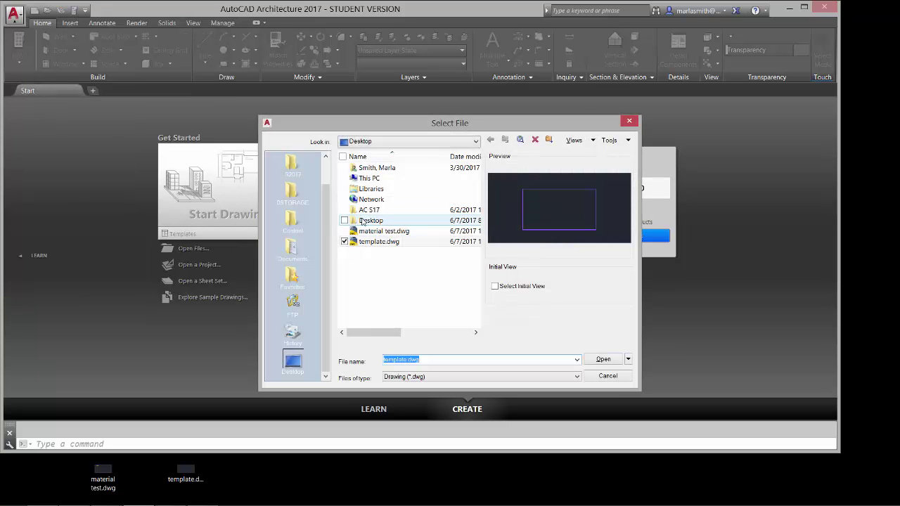
Step: Open "Lecture_Adaptive - Floor Plan - Pattern 2 Copy 1.dwg" from the Working folder of assignment A2a under S2017
{"action": "left_click", "coordinate": [290, 190]}
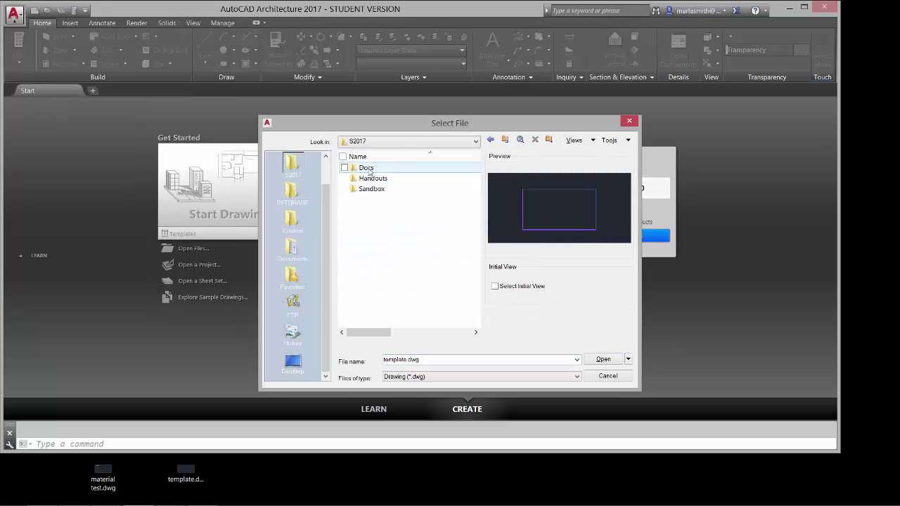
{"action": "double_click", "coordinate": [369, 169]}
{"action": "double_click", "coordinate": [369, 168]}
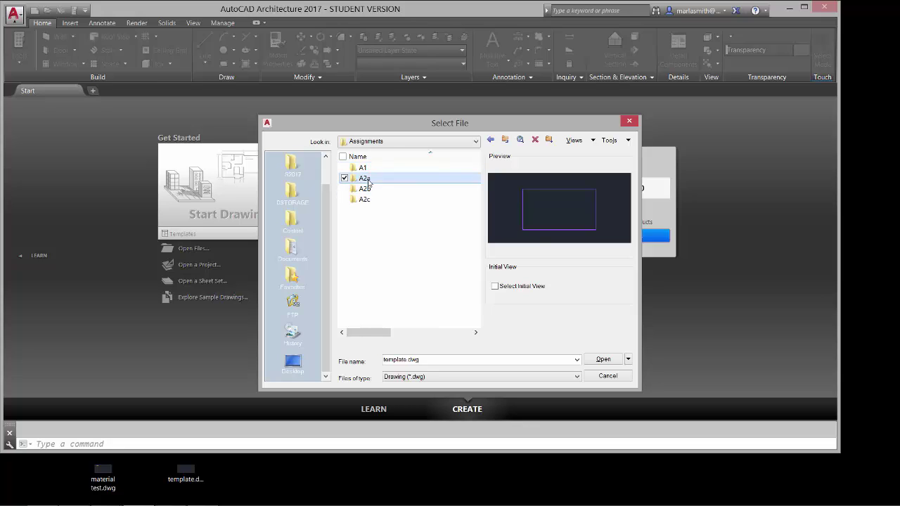
{"action": "double_click", "coordinate": [368, 178]}
{"action": "double_click", "coordinate": [369, 178]}
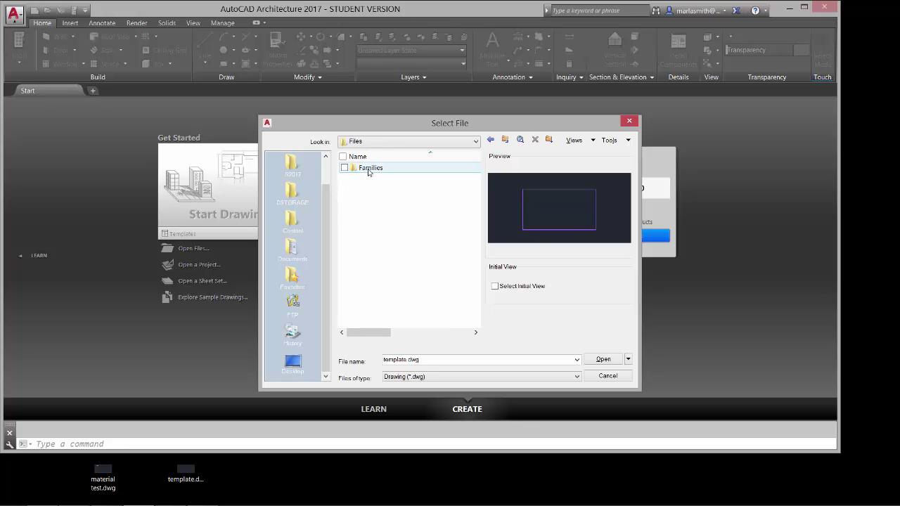
{"action": "double_click", "coordinate": [369, 169]}
{"action": "double_click", "coordinate": [368, 169]}
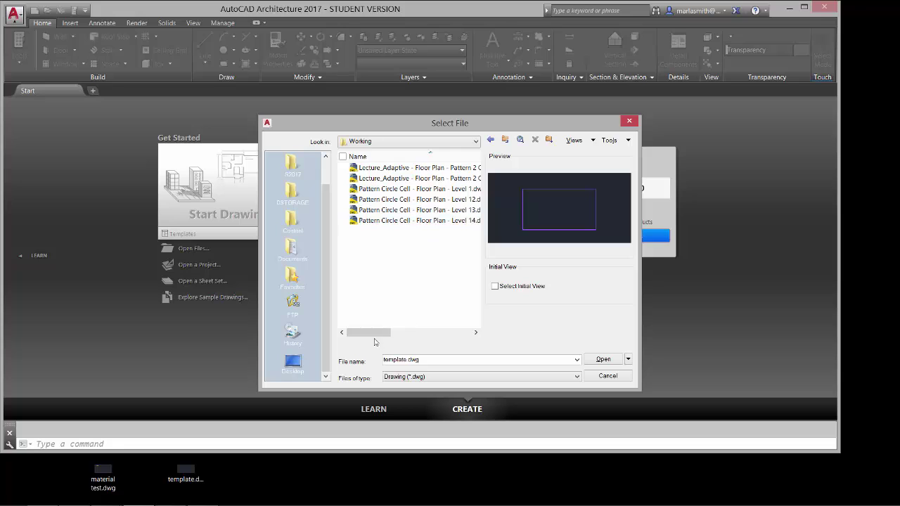
{"action": "mouse_move", "coordinate": [380, 332]}
{"action": "left_mouse_down"}
{"action": "mouse_move", "coordinate": [418, 337]}
{"action": "mouse_move", "coordinate": [369, 327]}
{"action": "left_mouse_up"}
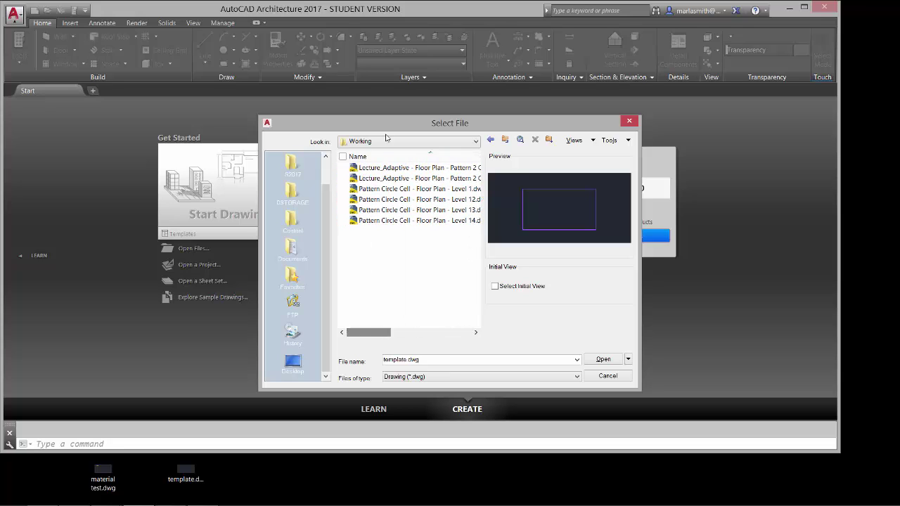
{"action": "left_click", "coordinate": [388, 169]}
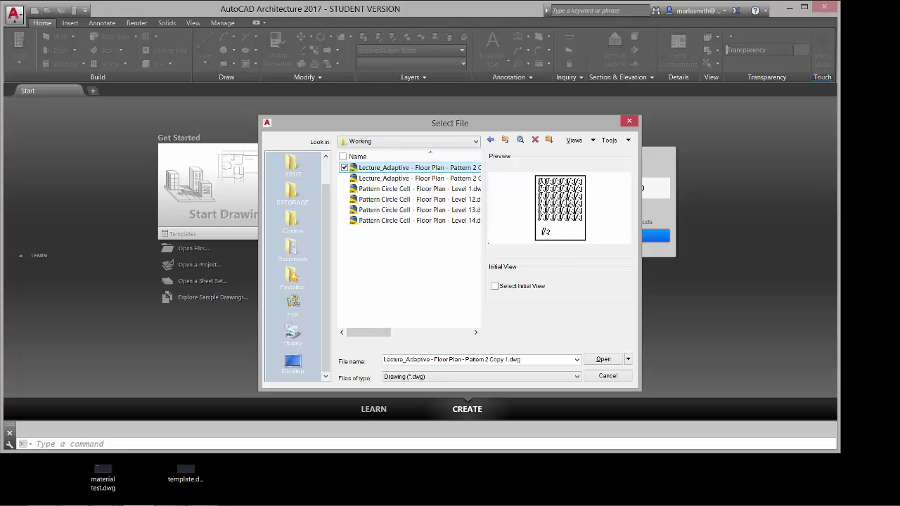
{"action": "left_click", "coordinate": [603, 359]}
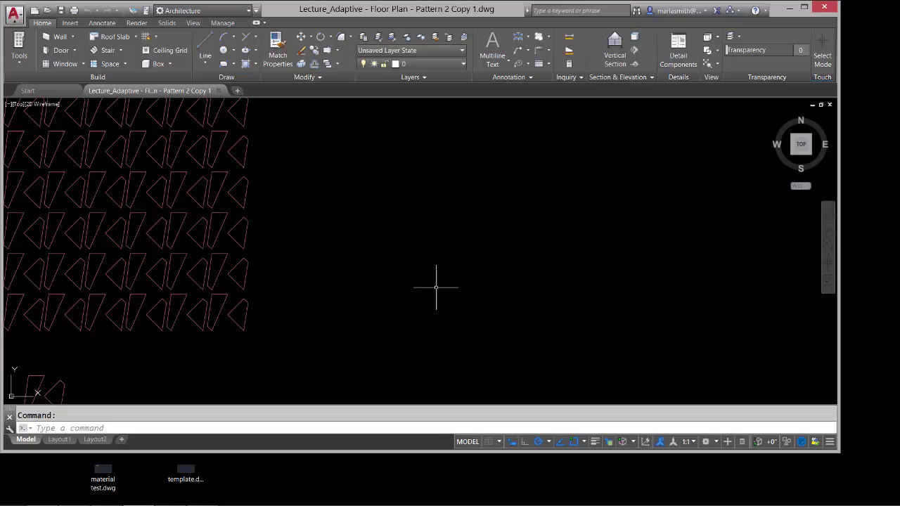
Step: Examine the exported pattern linework as a whole and review the drawing's layer list without changing the current layer
{"action": "scroll", "coordinate": [422, 285], "scroll_direction": "down", "scroll_amount": 5}
{"action": "scroll", "coordinate": [309, 281], "scroll_direction": "up", "scroll_amount": 2}
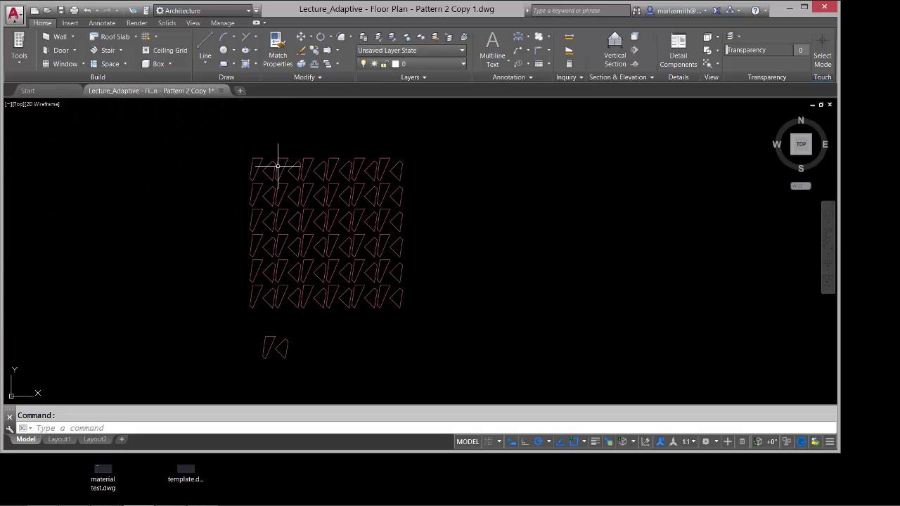
{"action": "left_click", "coordinate": [424, 64]}
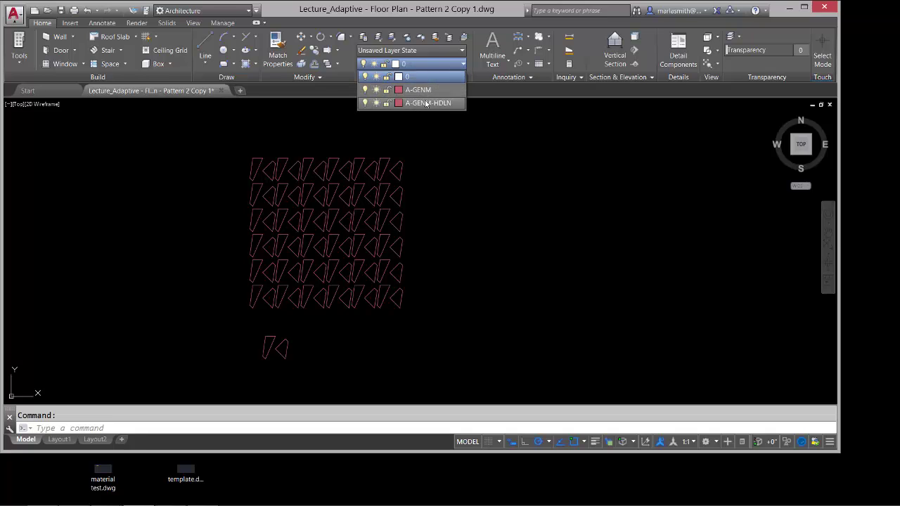
{"action": "left_click", "coordinate": [432, 136]}
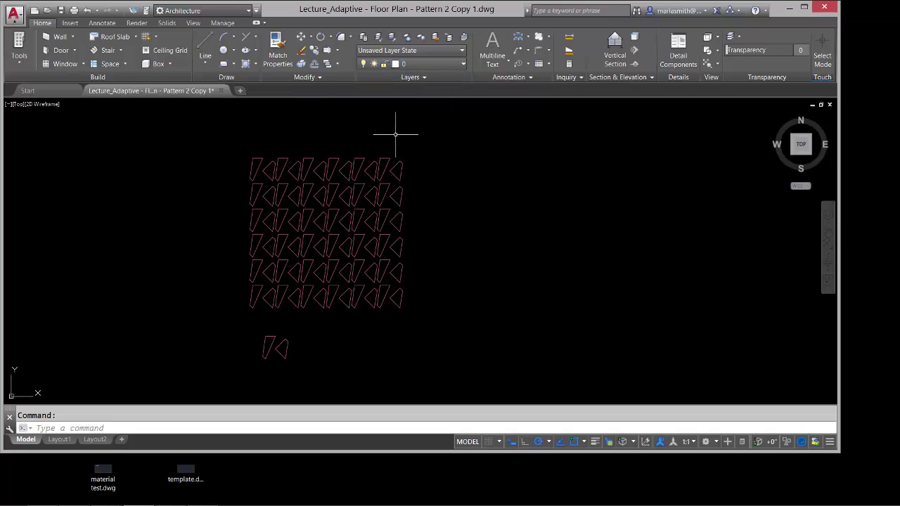